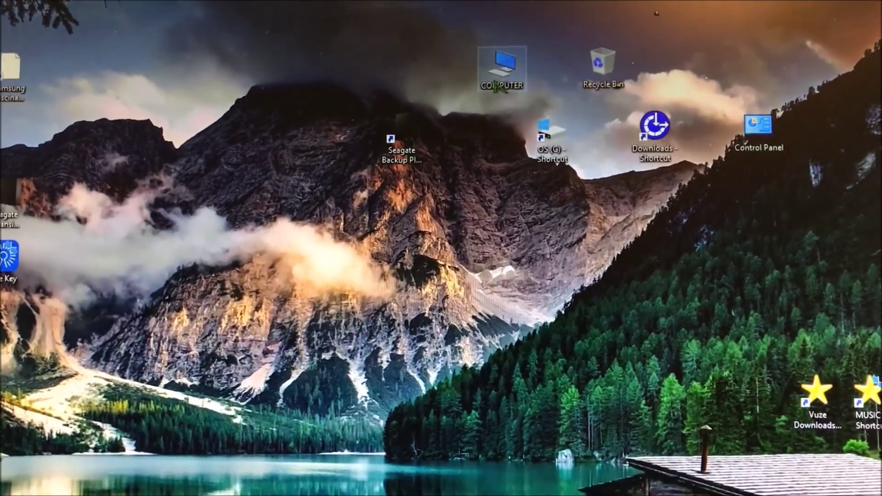
Step: Open Device Manager in Computer Management from the Computer context menu
right_click(496, 79)
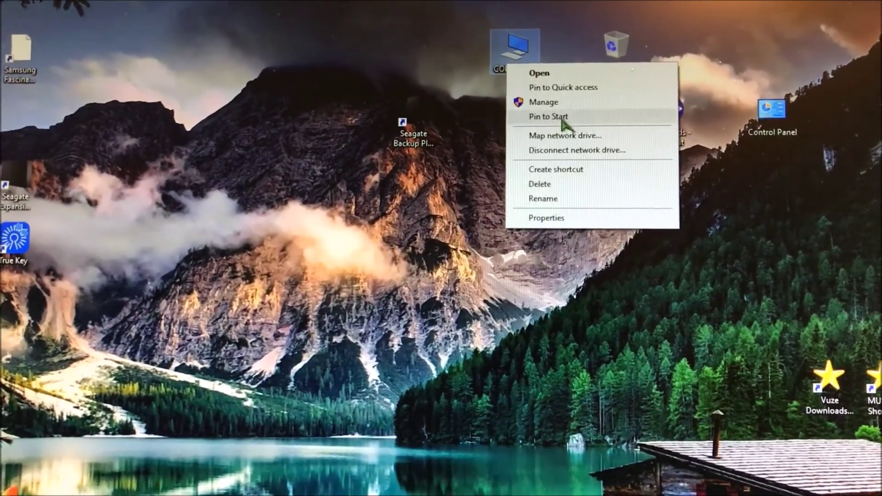
click(559, 105)
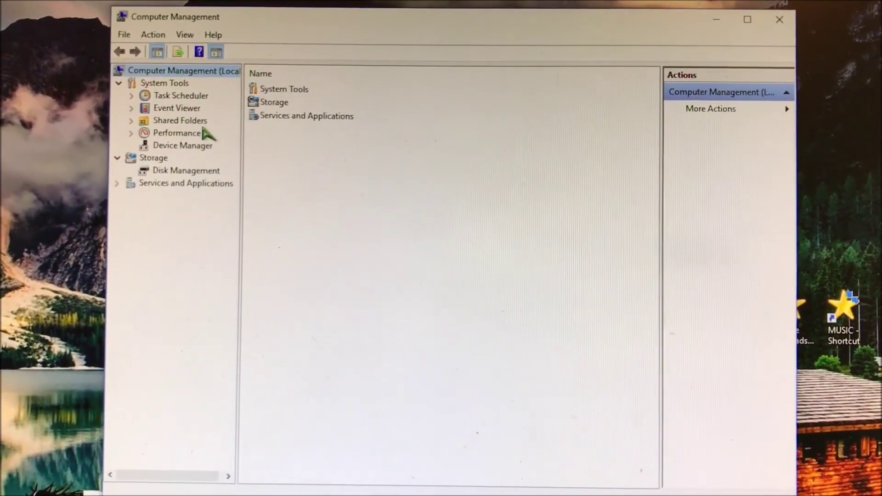
click(192, 144)
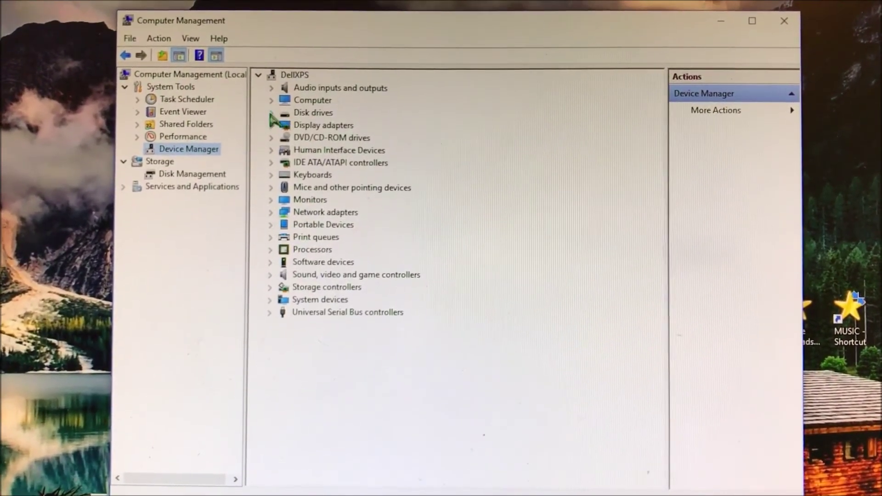
Step: Open the SanDisk Cruzer Glide USB Device's properties under Disk drives
click(270, 115)
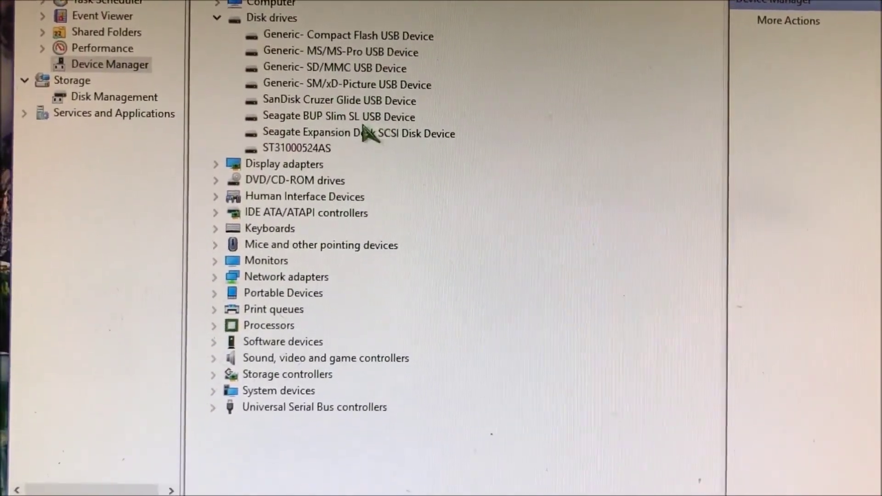
click(341, 109)
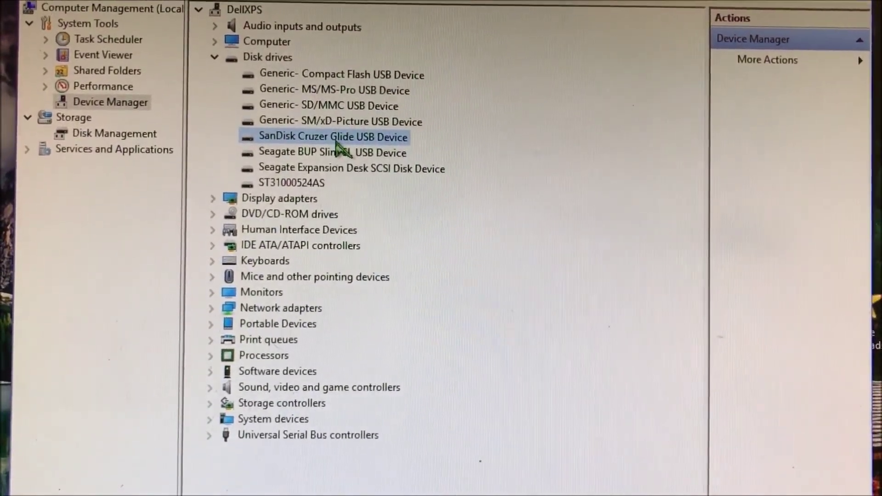
right_click(335, 136)
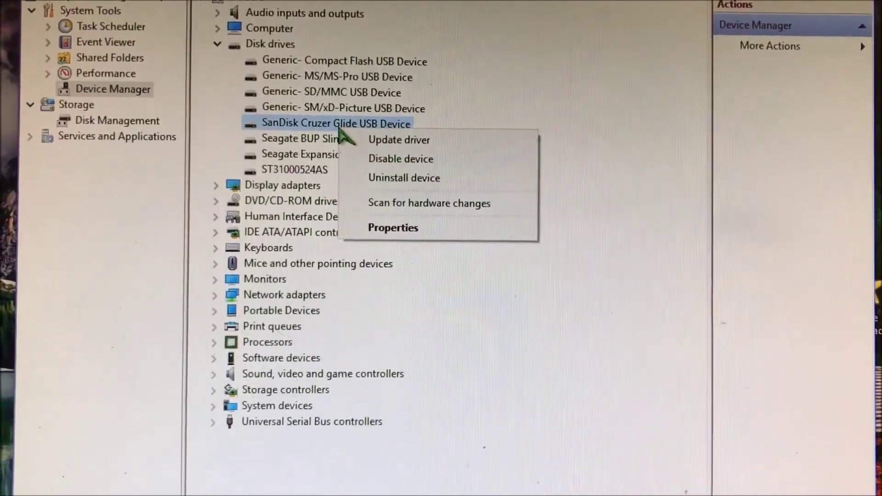
click(392, 233)
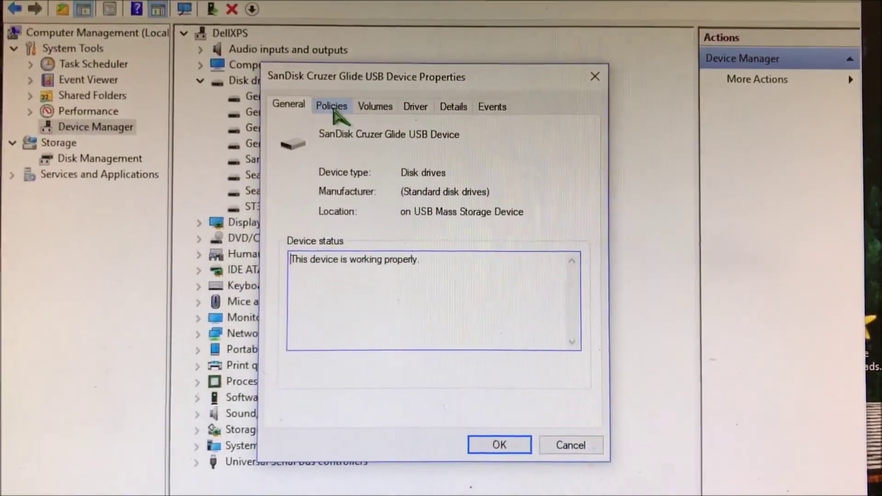
Step: Switch the SanDisk drive's removal policy to Better performance and confirm with OK
click(351, 63)
click(300, 182)
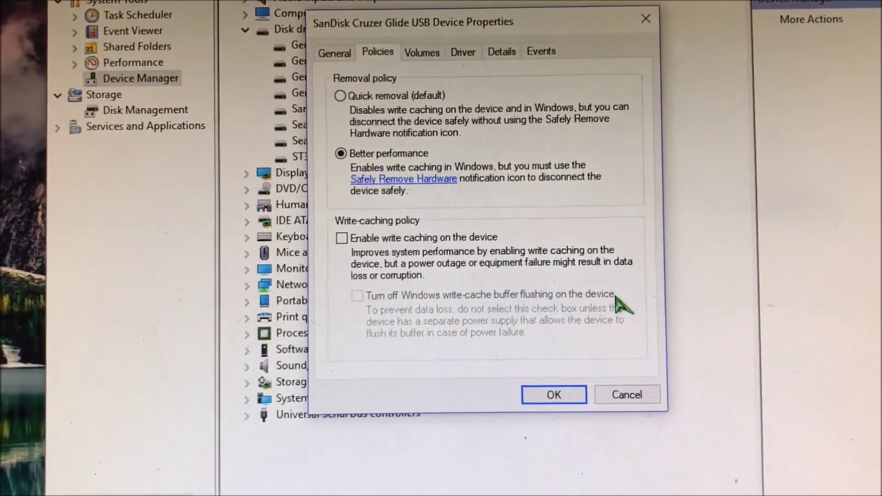
click(571, 407)
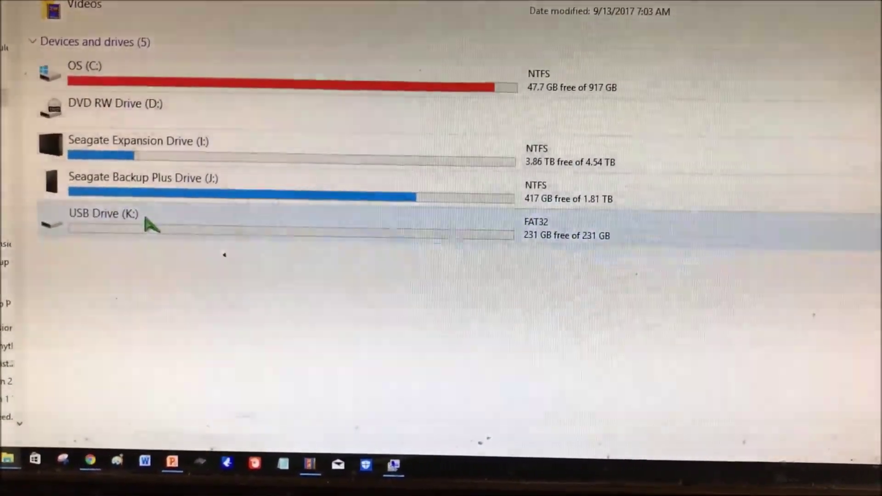
Step: Quick-format USB Drive (K:) with the NTFS file system, then close the Format dialog
right_click(149, 223)
click(140, 224)
right_click(141, 226)
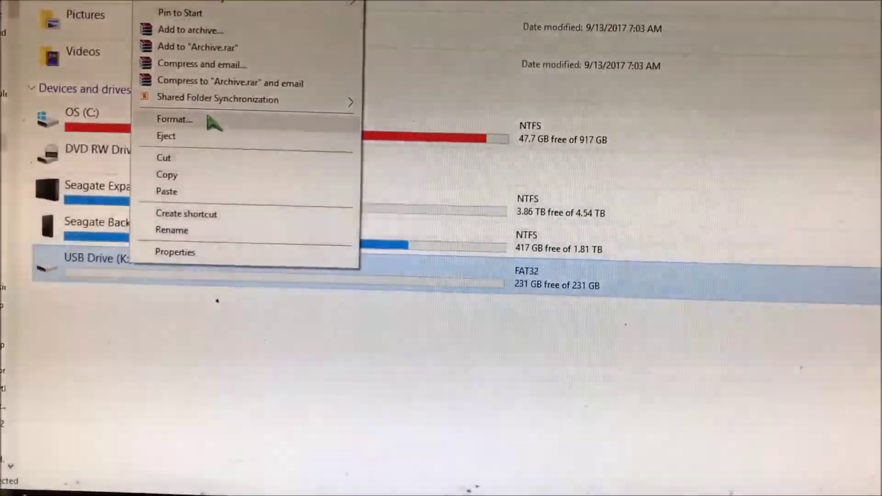
click(174, 119)
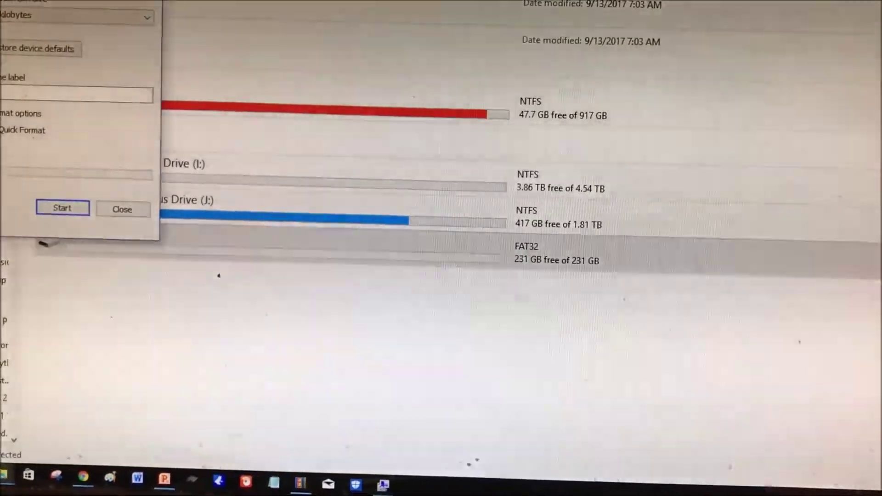
drag(83, 3, 503, 48)
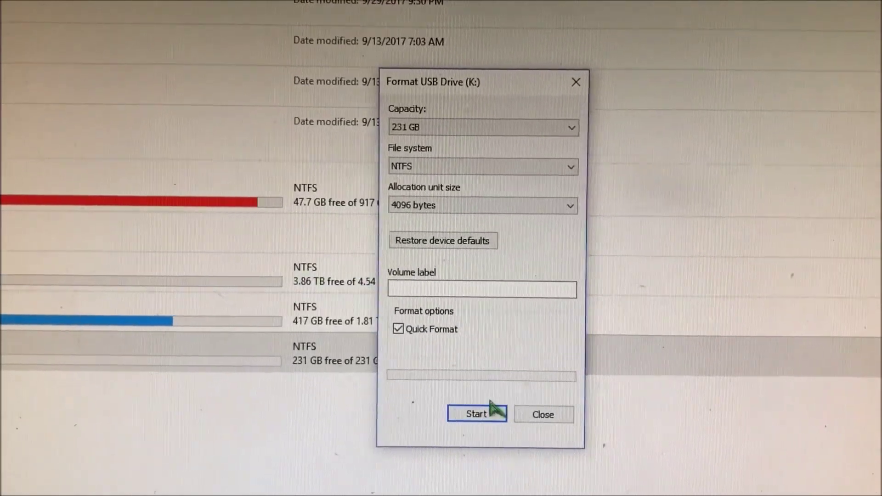
click(552, 417)
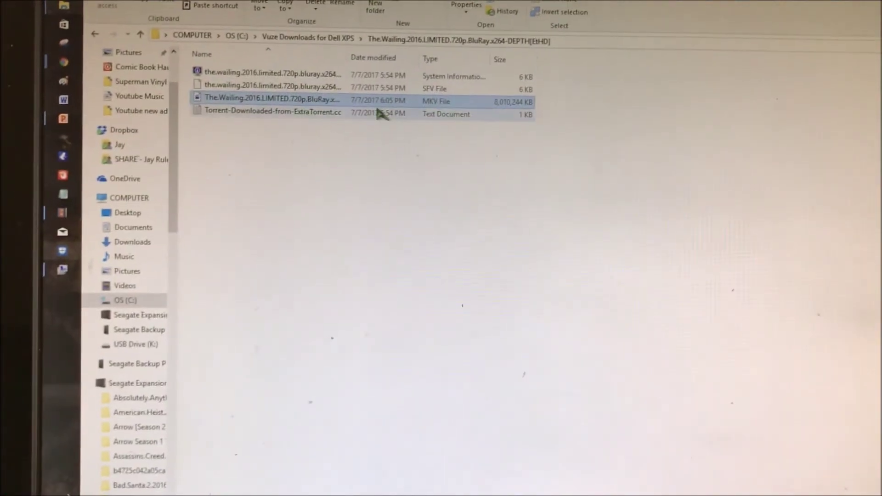
Step: Copy the 7.62 GB The Wailing MKV video and paste it onto USB Drive (K:)
right_click(356, 105)
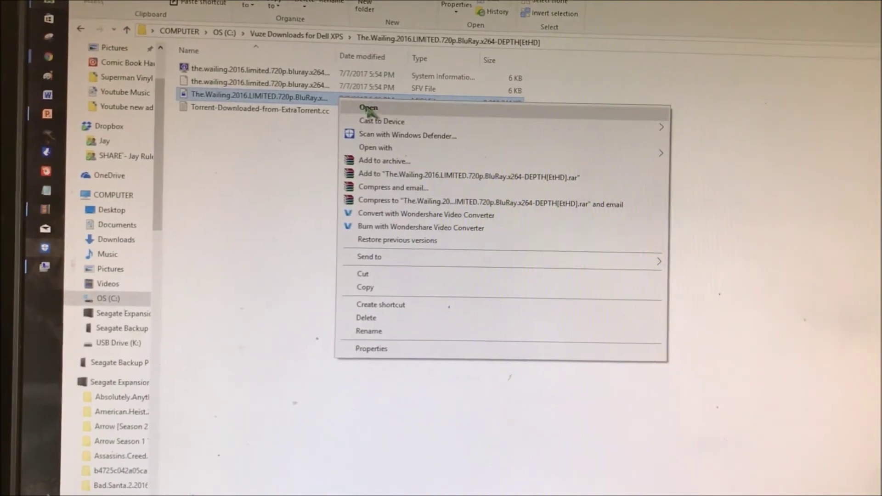
click(372, 284)
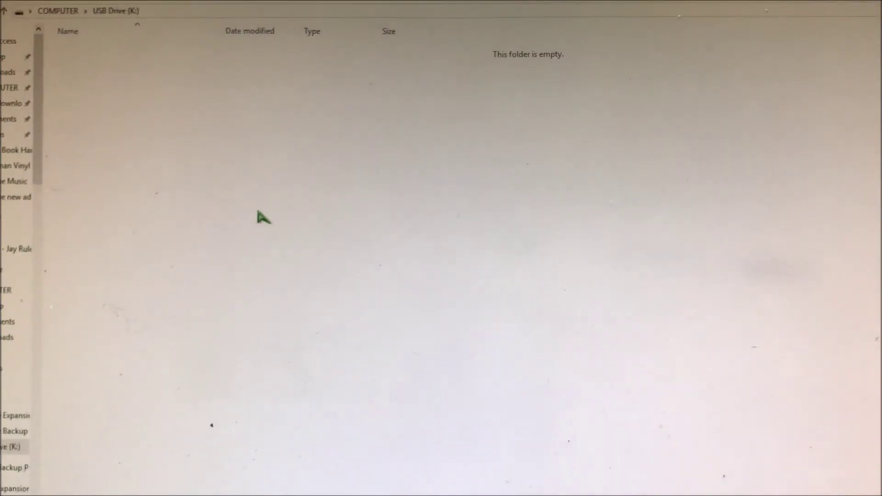
key(ctrl+v)
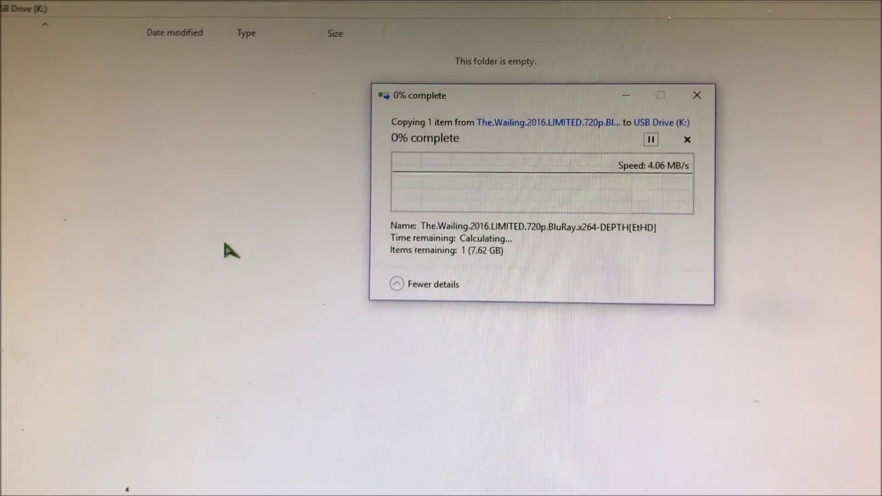